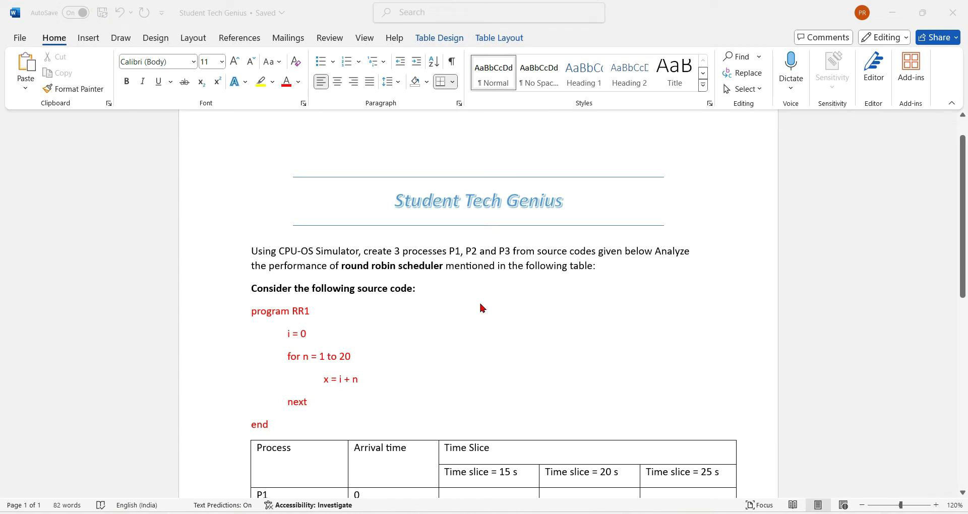
Step: Review the task sheet's round robin requirement, RR1 source, 15 s time slice and Average Wait Time
left_click_drag(281, 252, 446, 266)
left_click(435, 300)
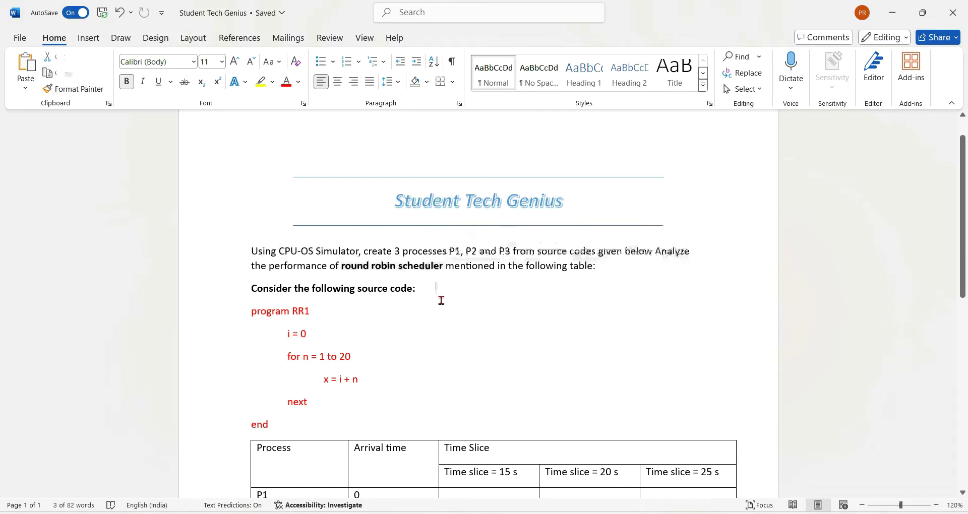
left_click_drag(251, 311, 306, 423)
scroll(306, 424, "down", 4)
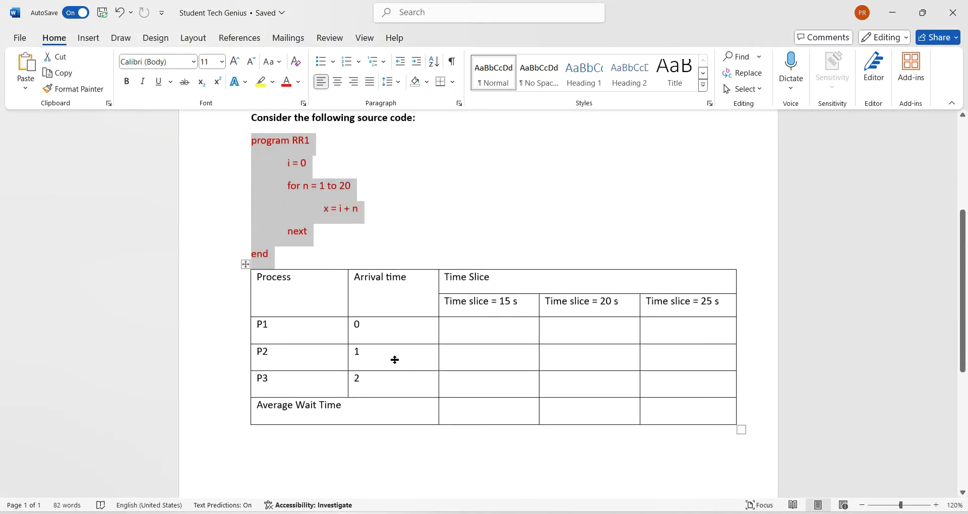
left_click(296, 319)
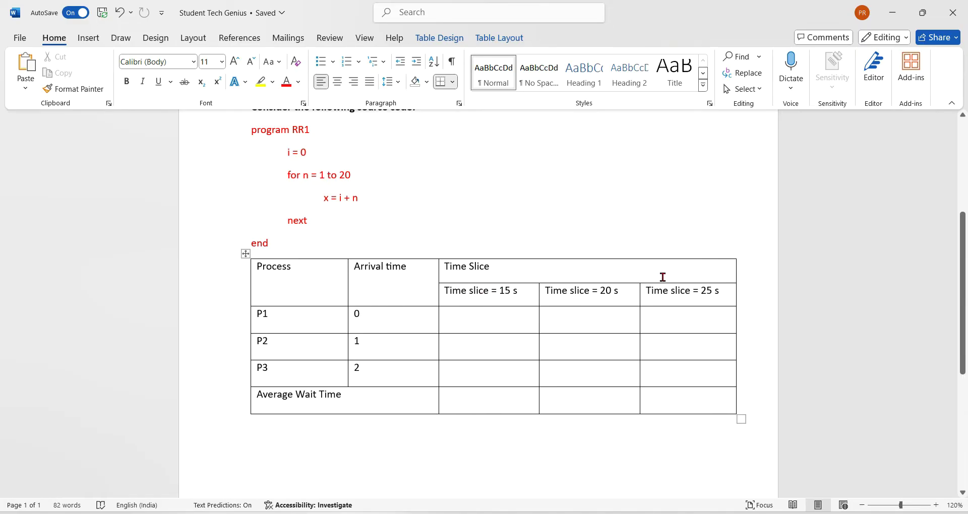
left_click_drag(500, 288, 519, 289)
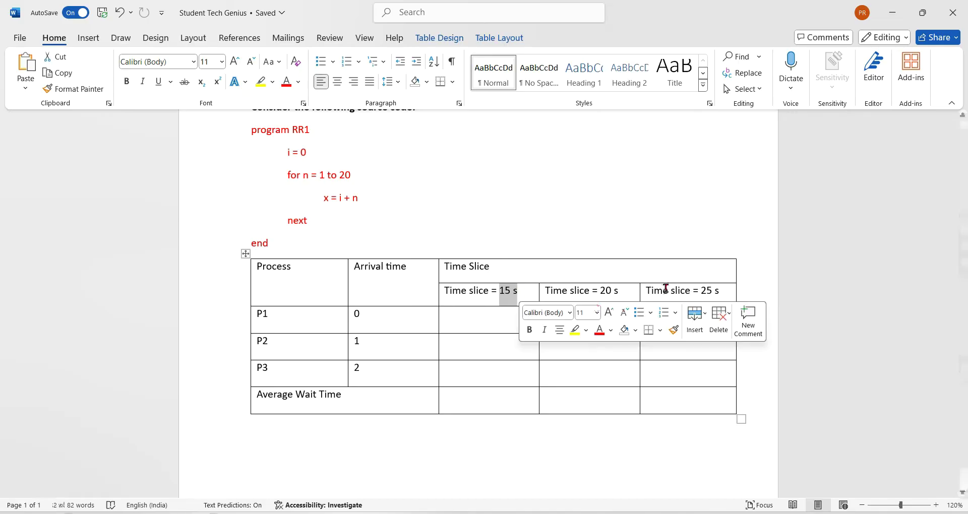
left_click(720, 291)
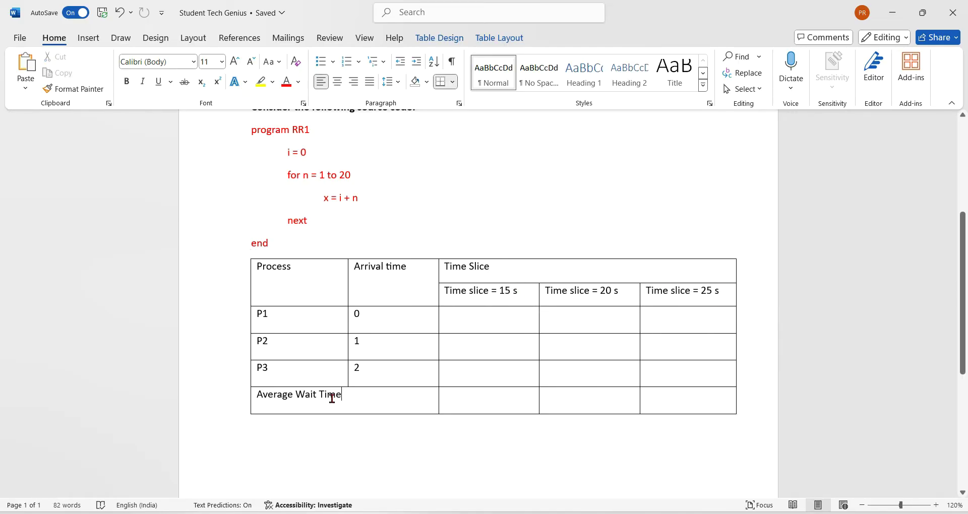
left_click_drag(331, 395, 261, 404)
left_click(343, 396)
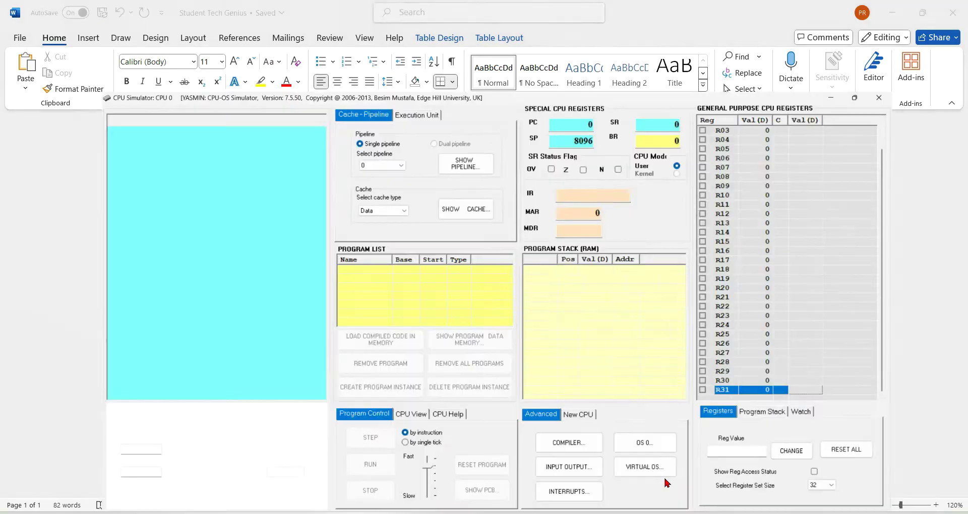
Step: Load the RR1 source into the maximized compiler and compile it
key("alt+Tab")
left_click(587, 432)
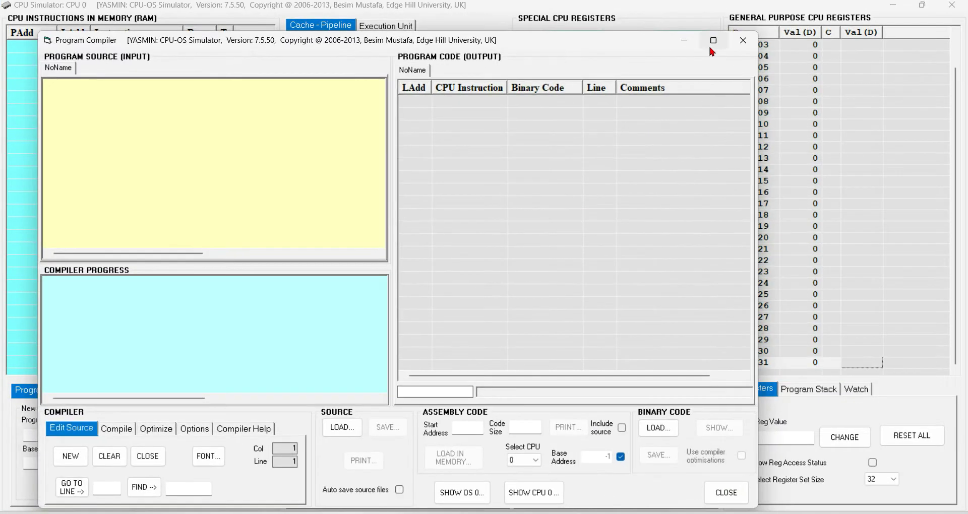
left_click(712, 43)
left_click(426, 423)
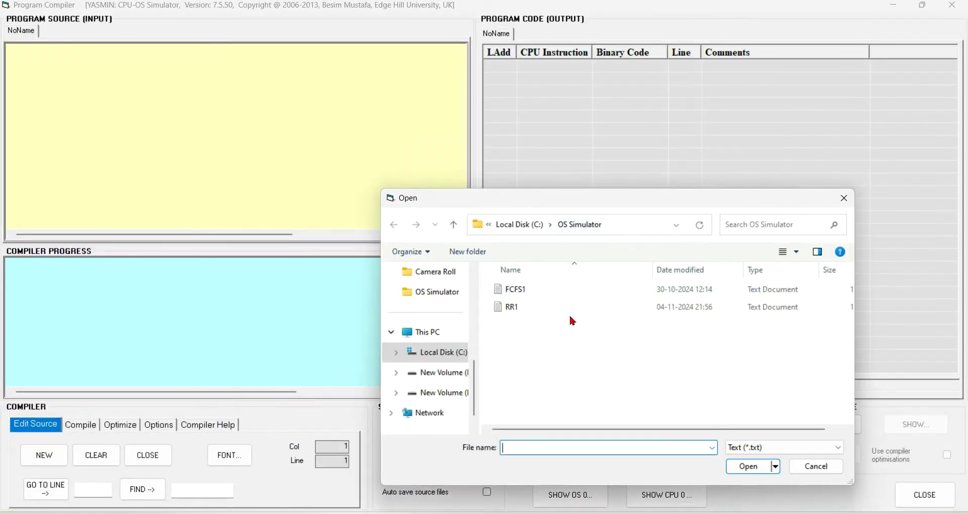
left_click(573, 308)
left_click(750, 467)
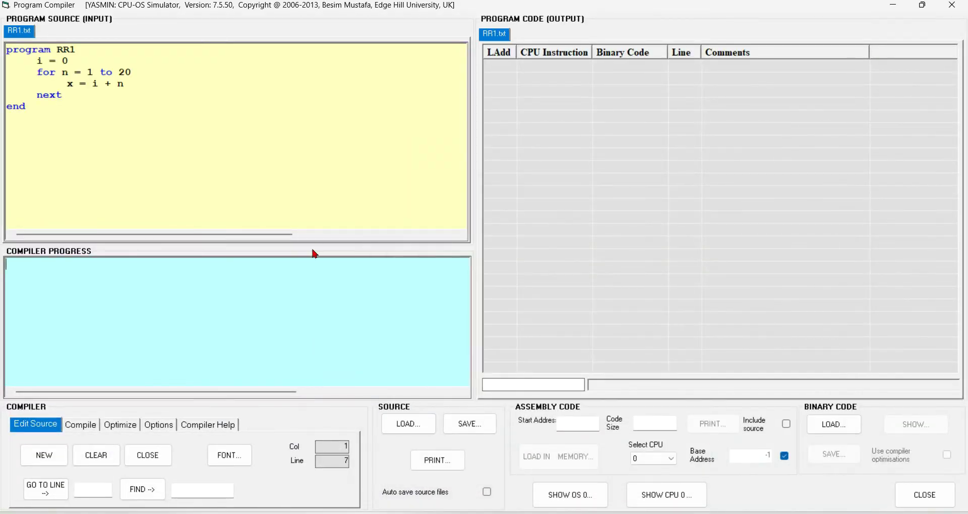
left_click(76, 425)
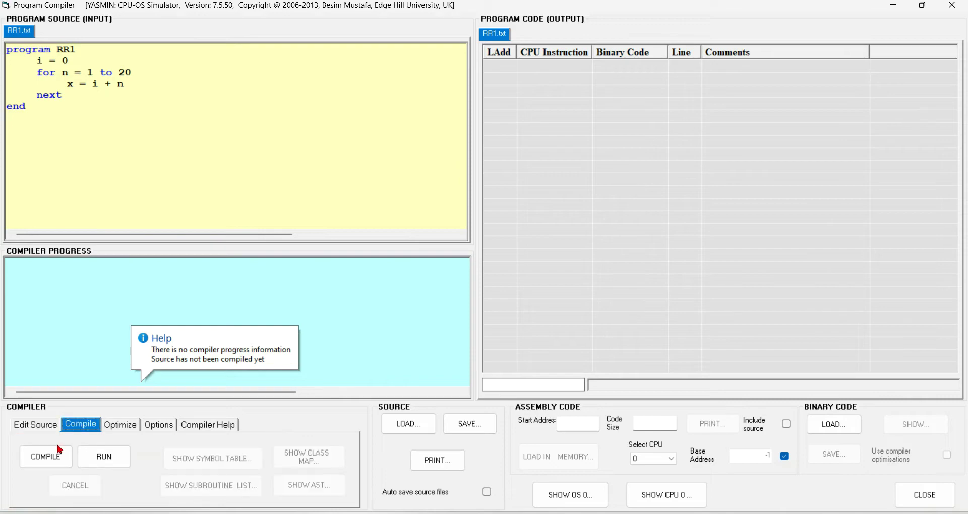
left_click(60, 450)
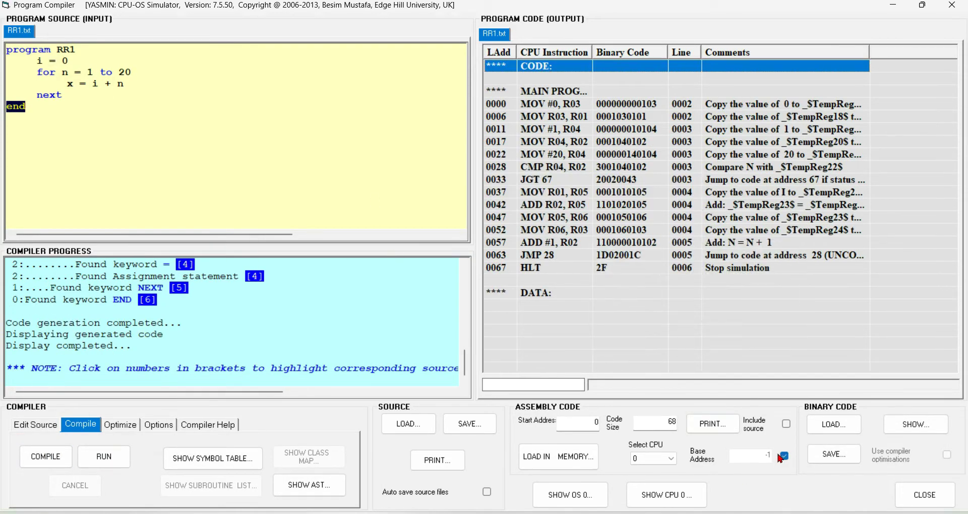
Step: Save the binary as RR1.bin at base address 500, replacing the existing file, and load it into memory
left_click(784, 456)
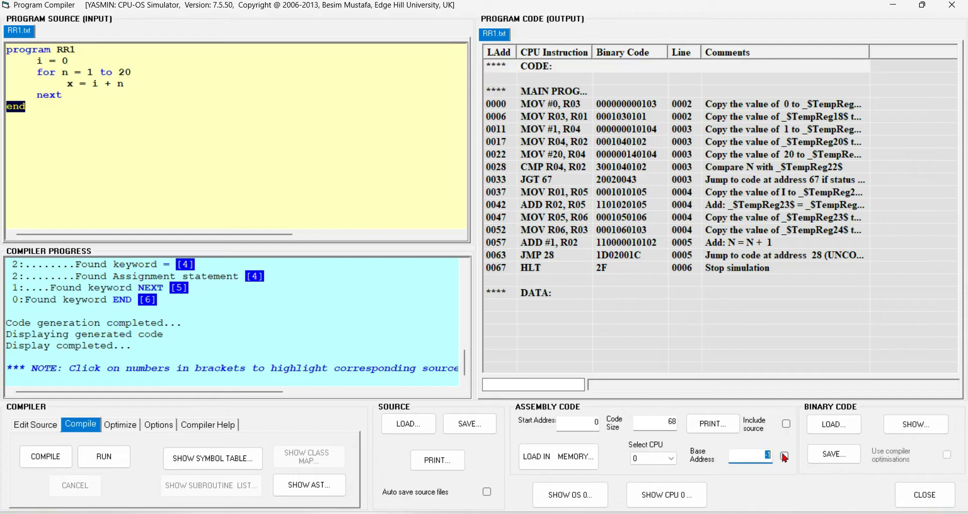
left_click(835, 455)
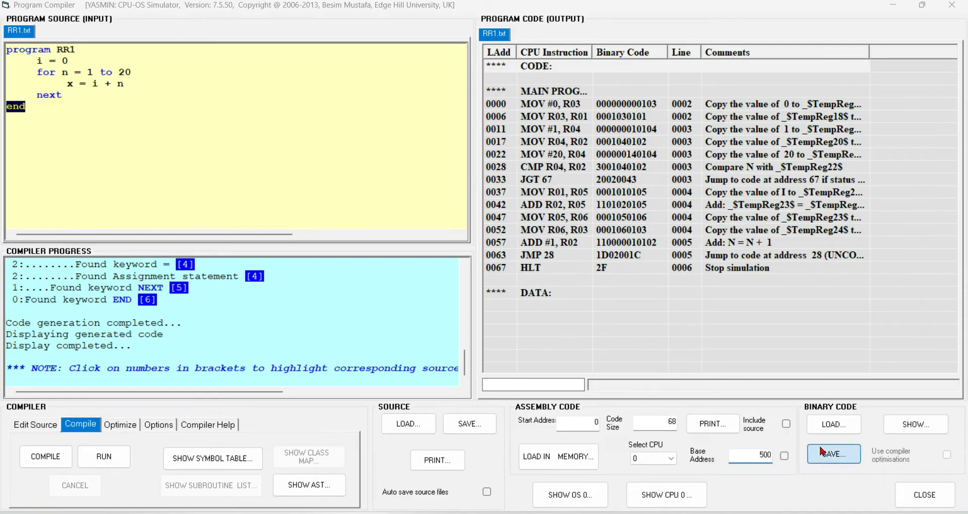
left_click(753, 464)
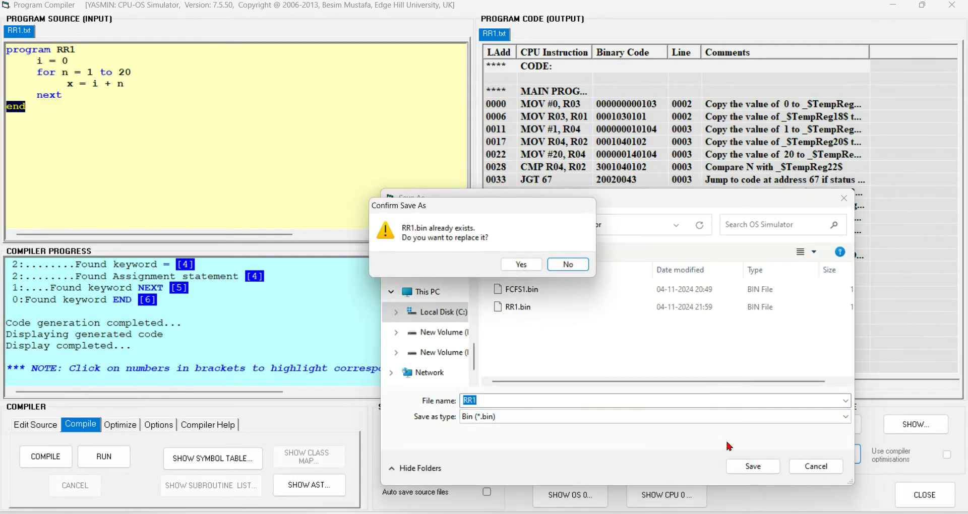
left_click(521, 265)
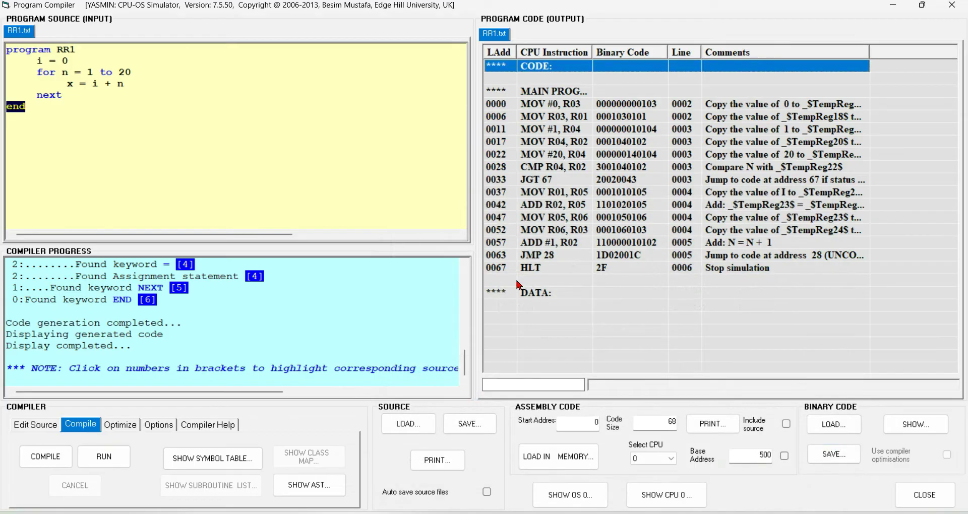
left_click(569, 458)
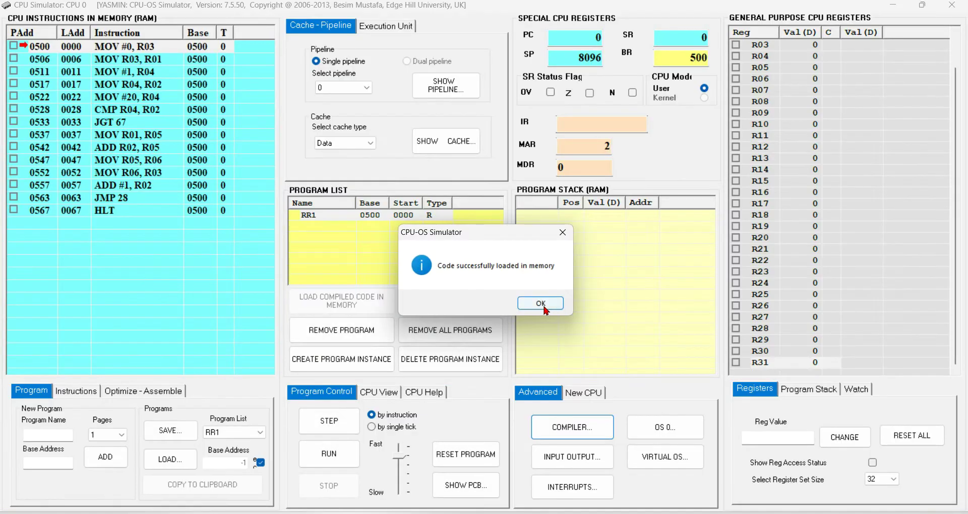
Step: Open the maximized OS simulator, choose program RR1 and create process P1
left_click(544, 307)
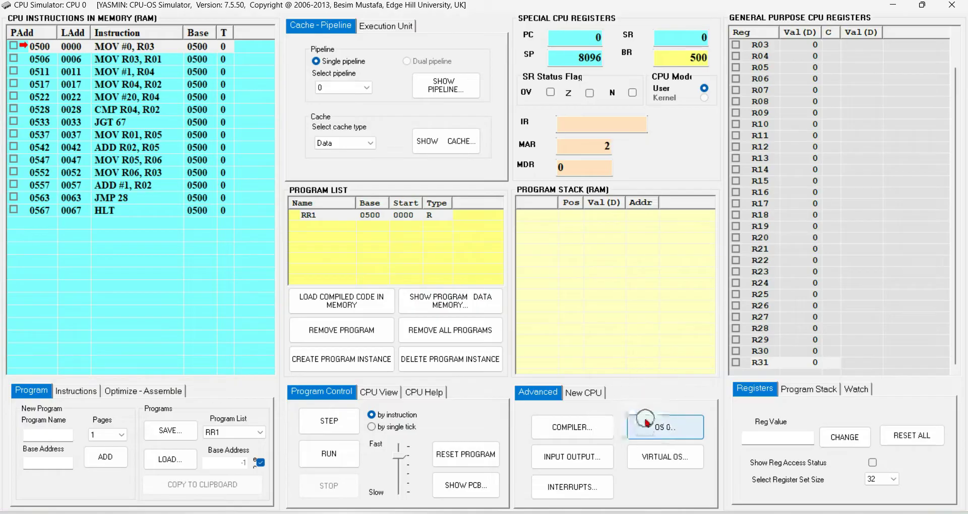
left_click(660, 428)
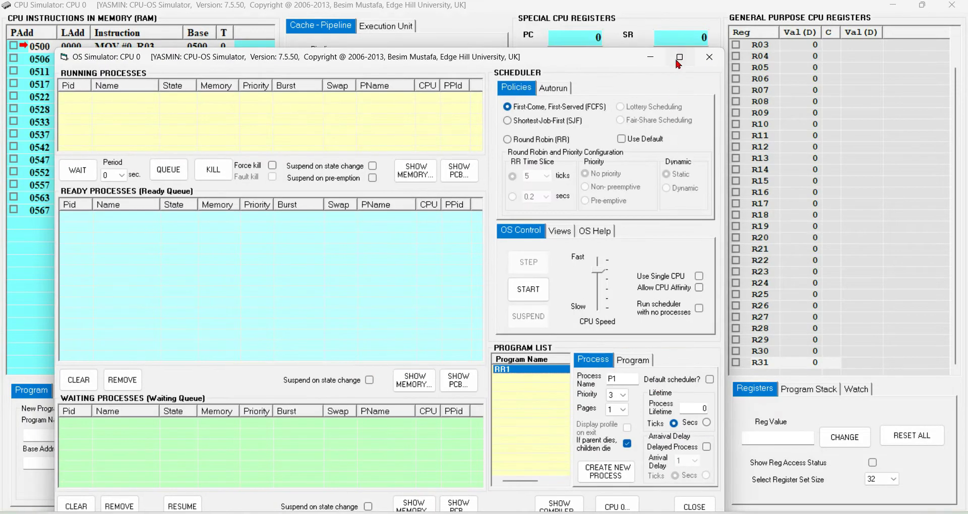
double_click(676, 26)
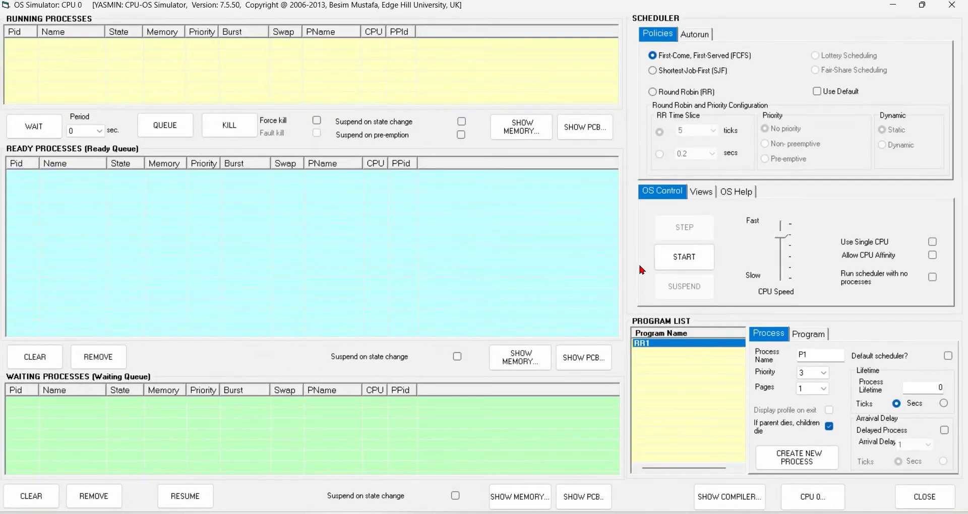
left_click(665, 346)
double_click(806, 356)
left_click(827, 351)
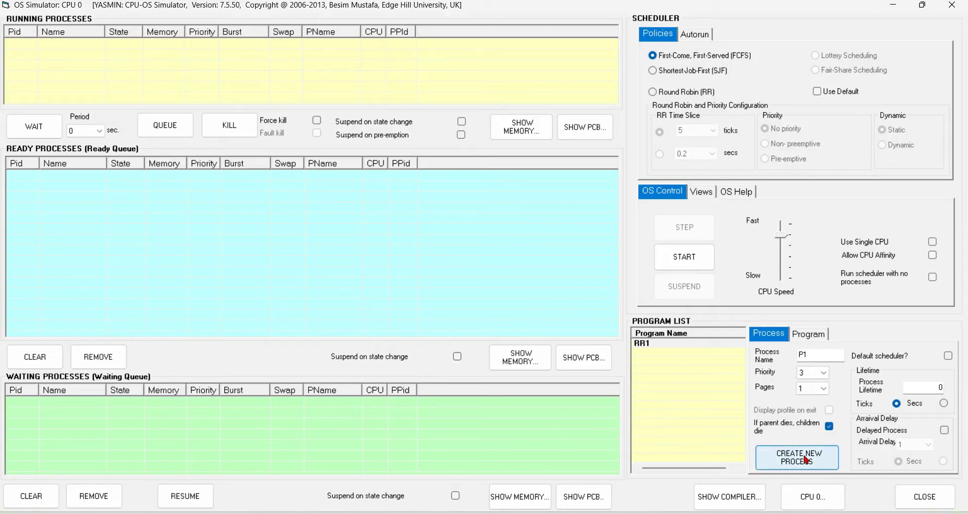
left_click(792, 465)
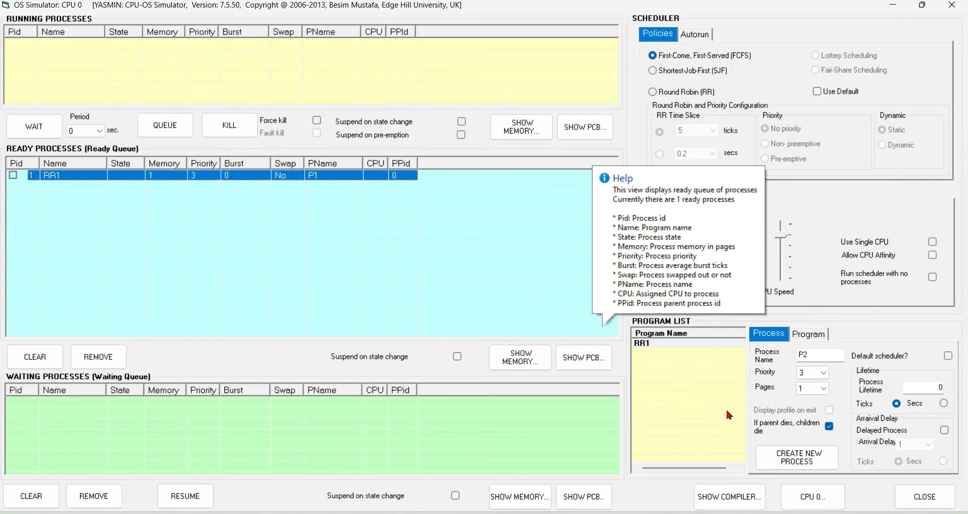
Step: Create delayed processes P2 with arrival delay 1 and P3 with arrival delay 2
left_click(945, 431)
left_click(928, 444)
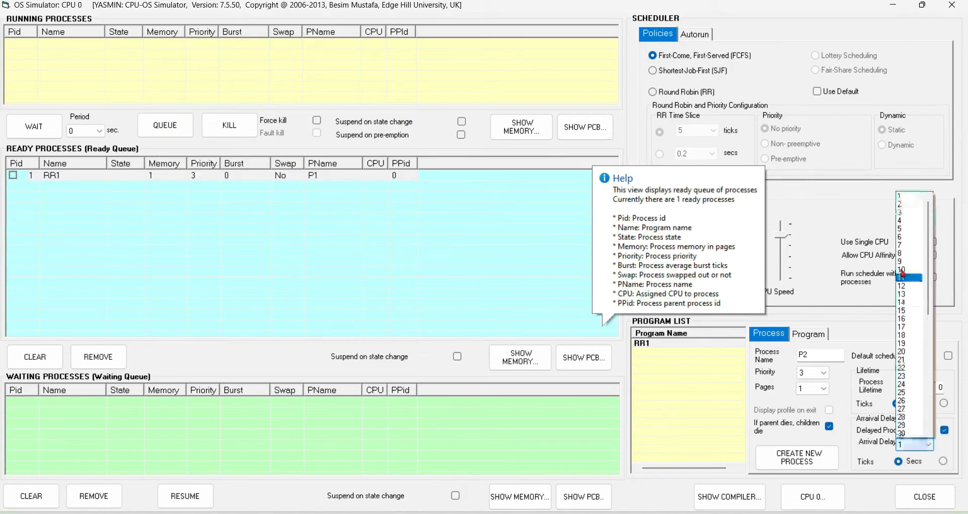
left_click(901, 204)
left_click(915, 446)
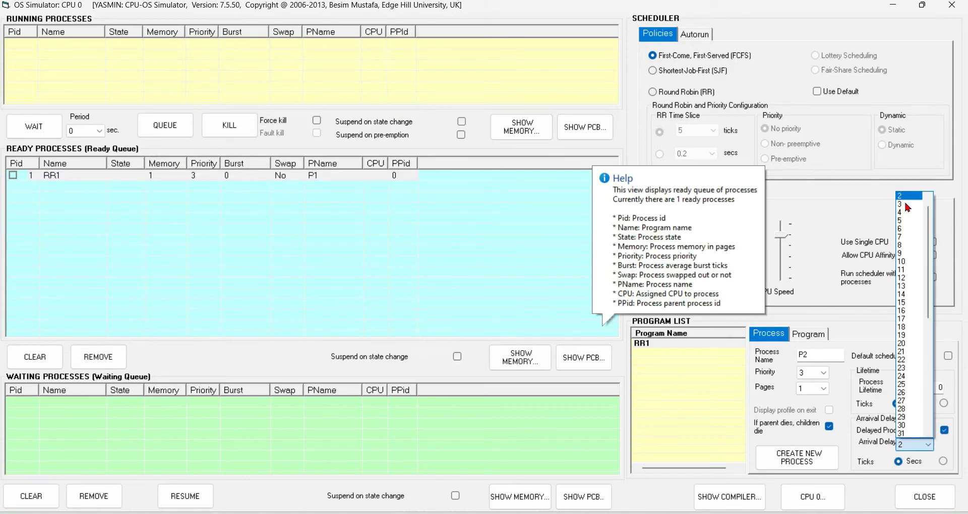
left_click(905, 196)
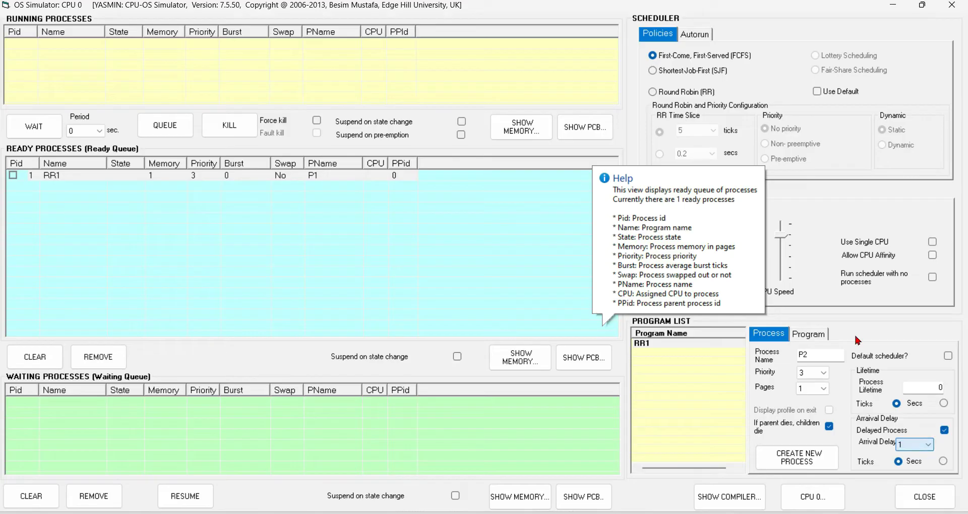
left_click(827, 465)
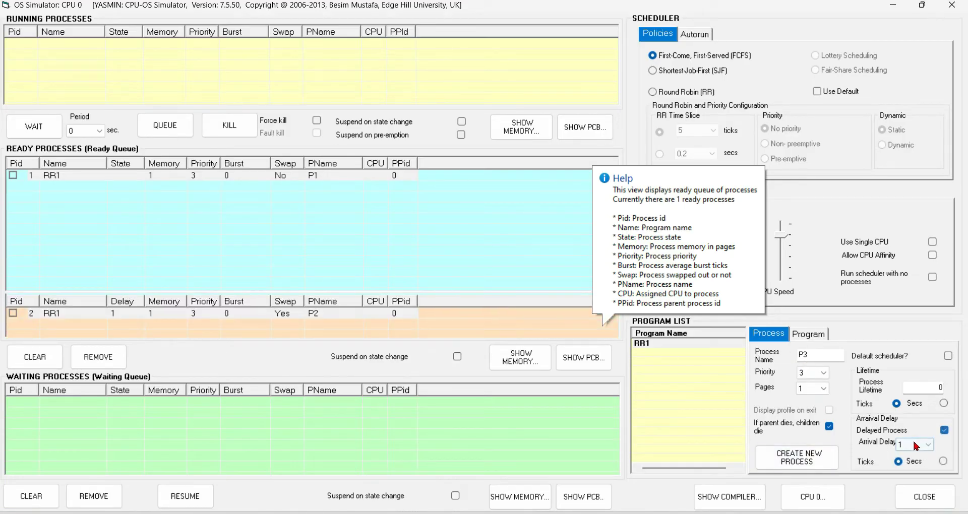
left_click(920, 446)
left_click(907, 205)
left_click(817, 449)
left_click(309, 313)
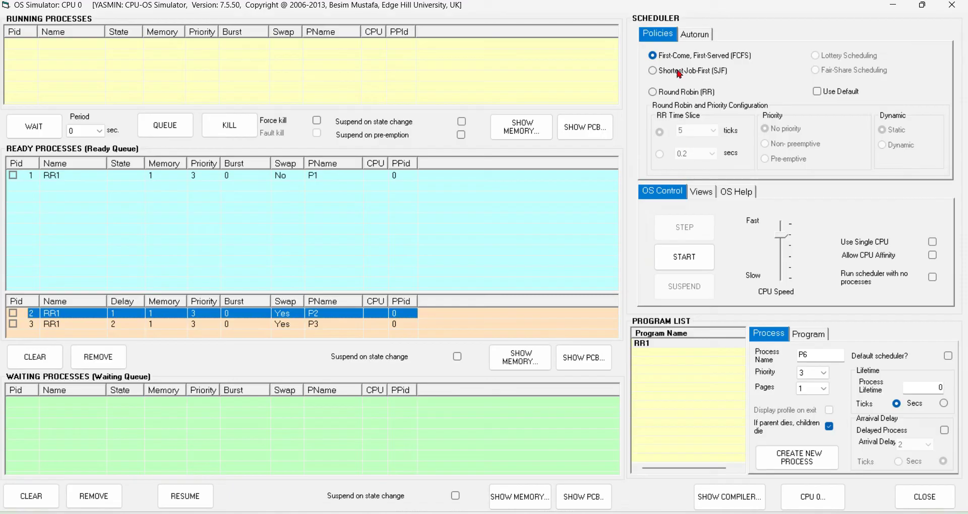
Step: Switch scheduling to Round Robin with a 15-second time slice and raise CPU speed to fastest
left_click(678, 97)
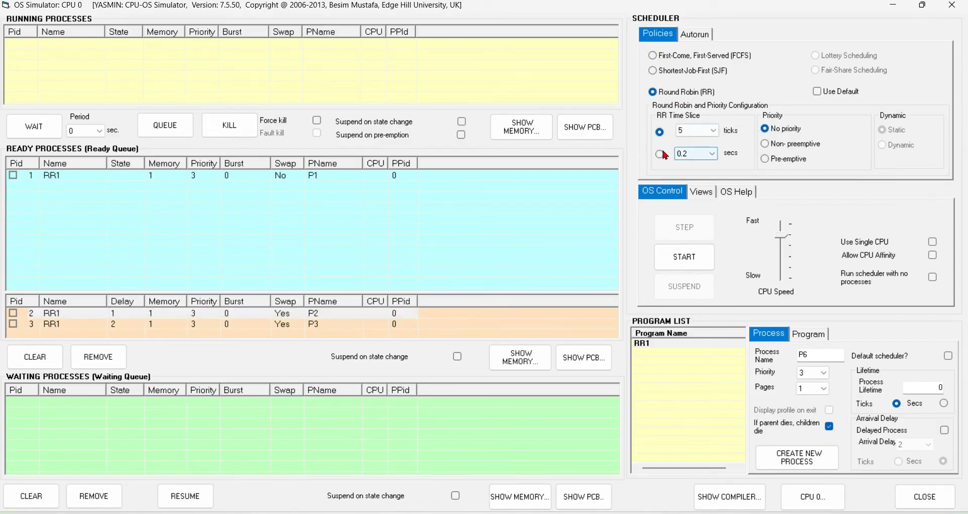
left_click(659, 154)
left_click(695, 153)
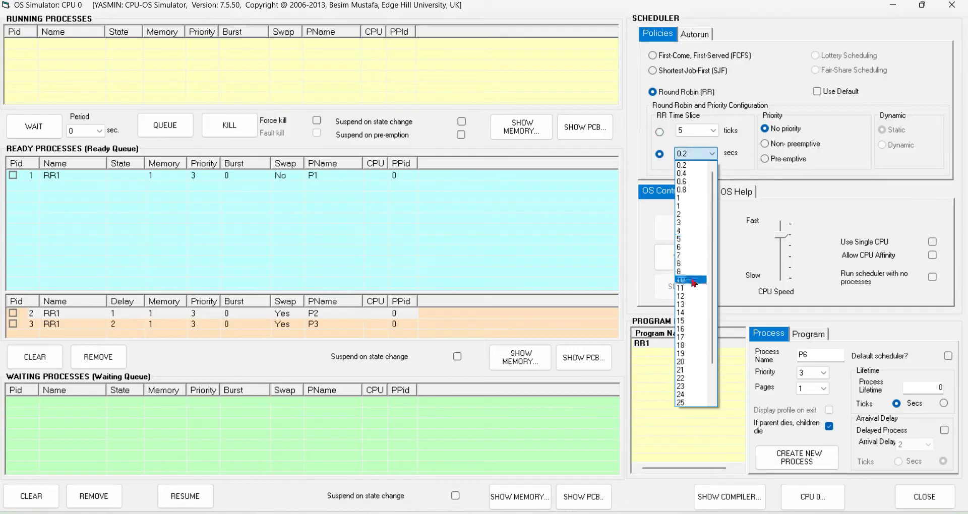
left_click(693, 324)
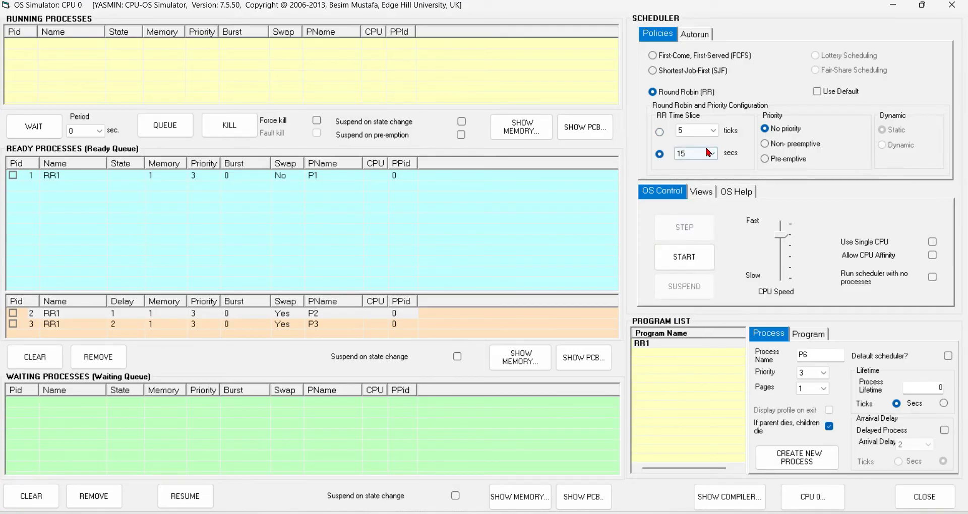
left_click(696, 155)
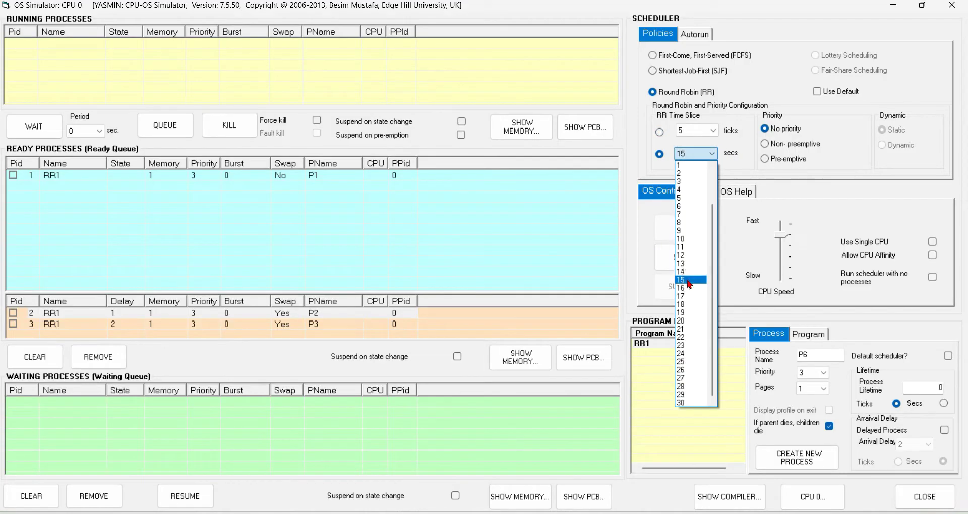
left_click(718, 252)
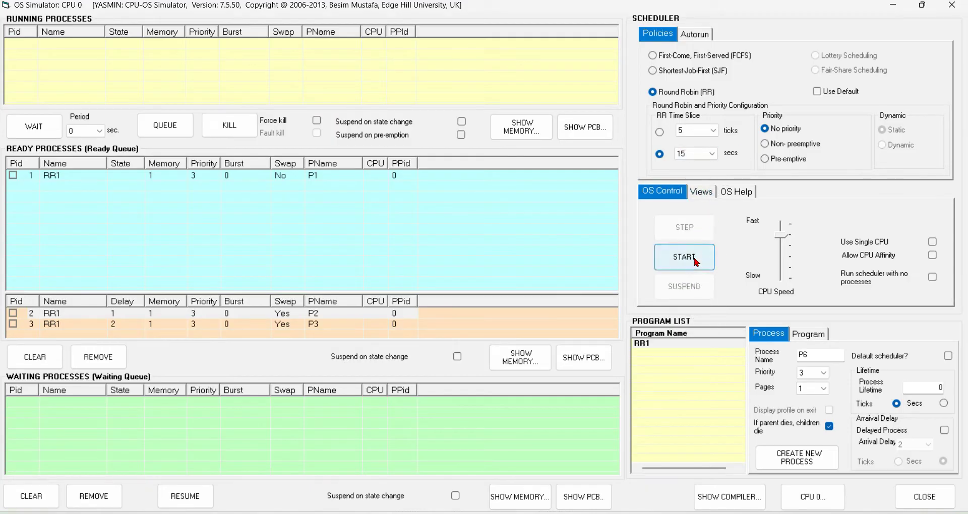
left_click_drag(781, 235, 782, 223)
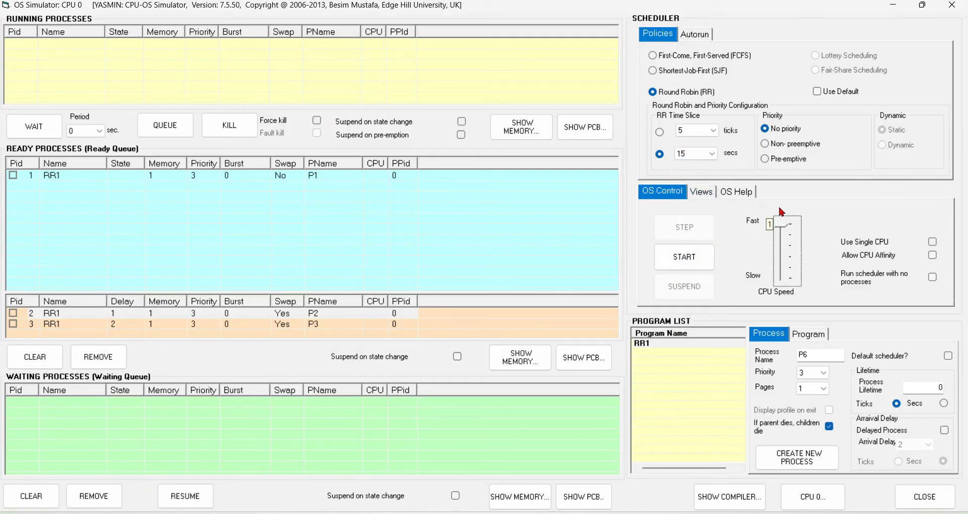
Step: Run P1–P3 under the 15-second round robin, check the process states view, and open the OS Activity Log
left_click(698, 259)
left_click(702, 192)
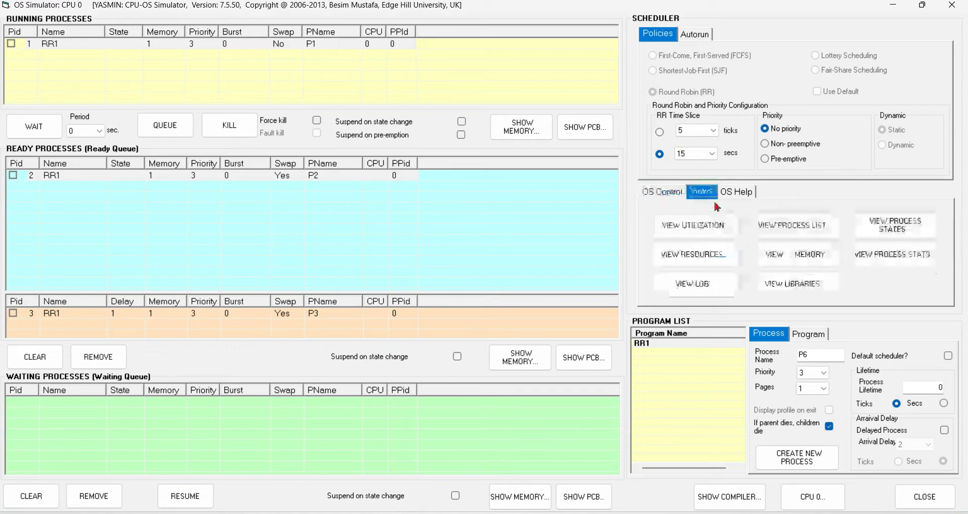
left_click(885, 222)
left_click_drag(462, 59, 775, 110)
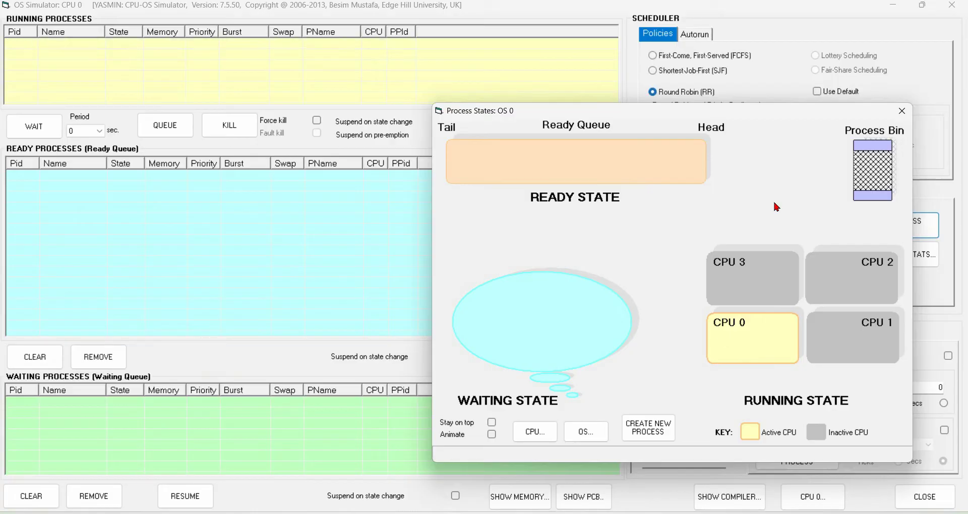
left_click(902, 110)
left_click(710, 274)
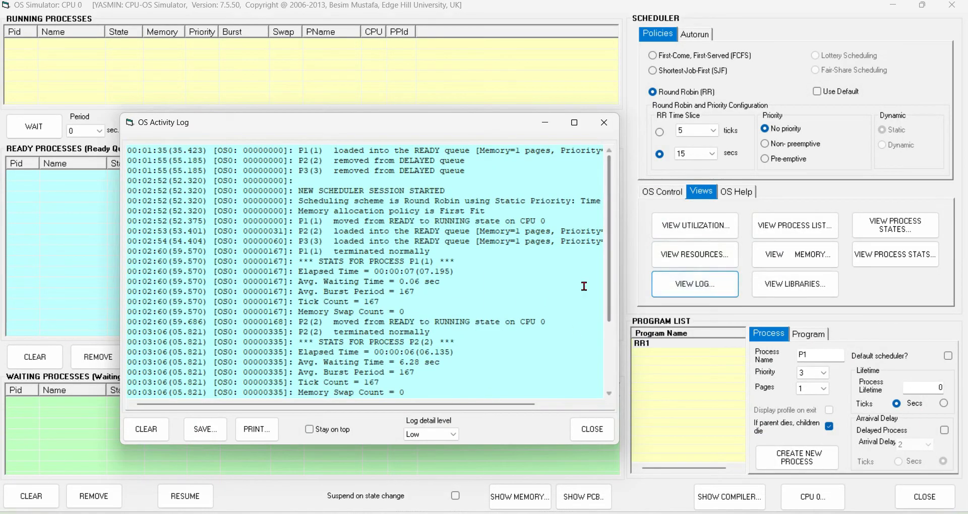
Step: Maximize the activity log and highlight the new session lines and the P1, P2 and P3 statistics blocks
left_click(574, 122)
left_click_drag(183, 79, 560, 89)
left_click(452, 145)
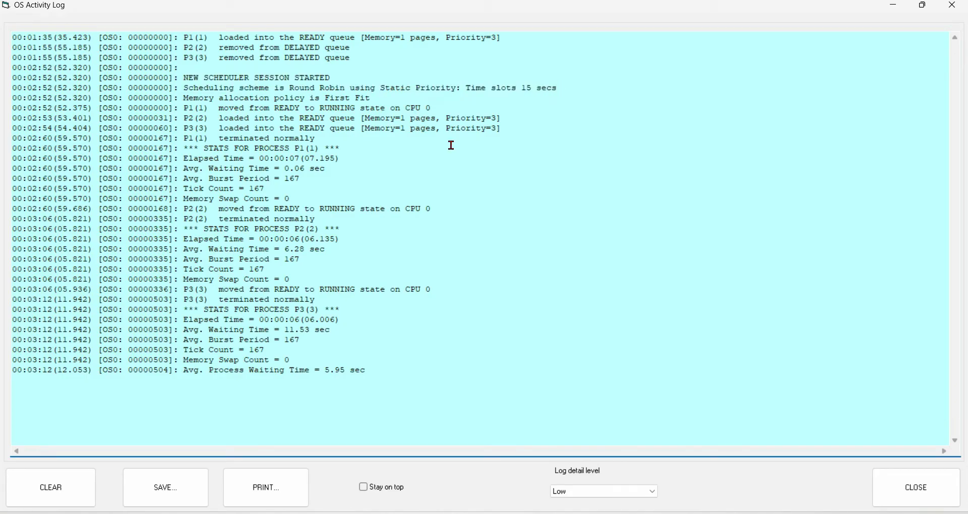
left_click_drag(187, 147, 305, 188)
left_click_drag(186, 221, 289, 301)
left_click_drag(184, 310, 327, 359)
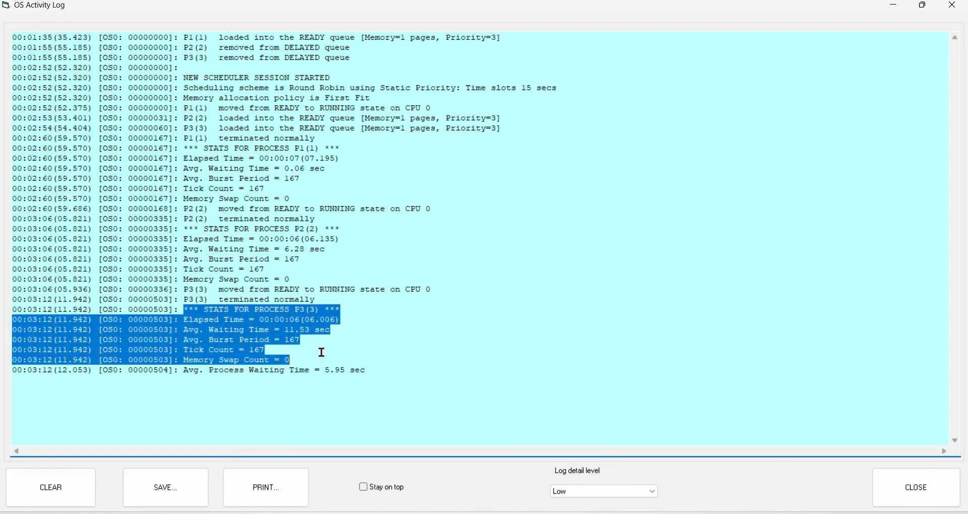
Step: Highlight each process's average wait, including P3's 11.53 sec and the 5.95 sec overall, then close the log
left_click_drag(299, 168, 327, 168)
left_click_drag(289, 250, 333, 245)
left_click_drag(289, 329, 357, 329)
left_click(357, 329)
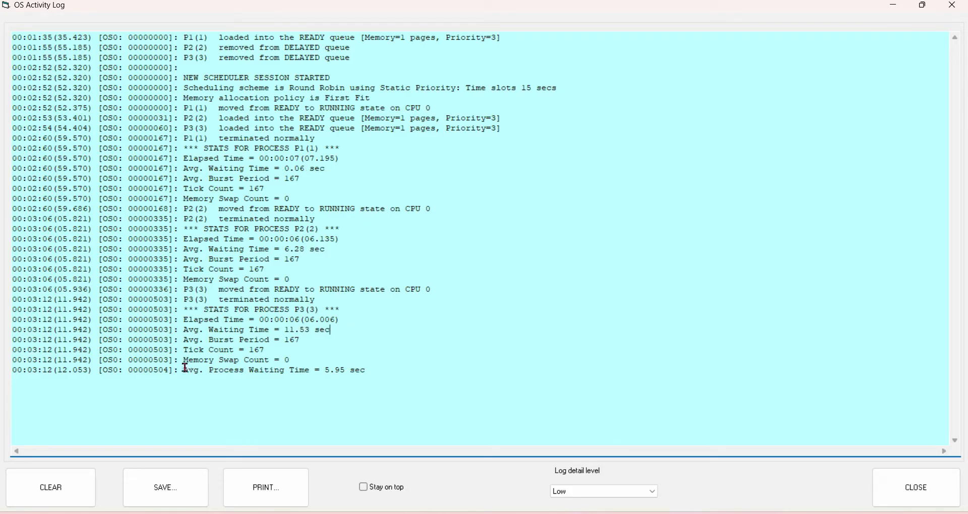
left_click_drag(185, 371, 374, 380)
left_click(380, 375)
left_click(220, 379)
left_click(917, 487)
left_click(688, 151)
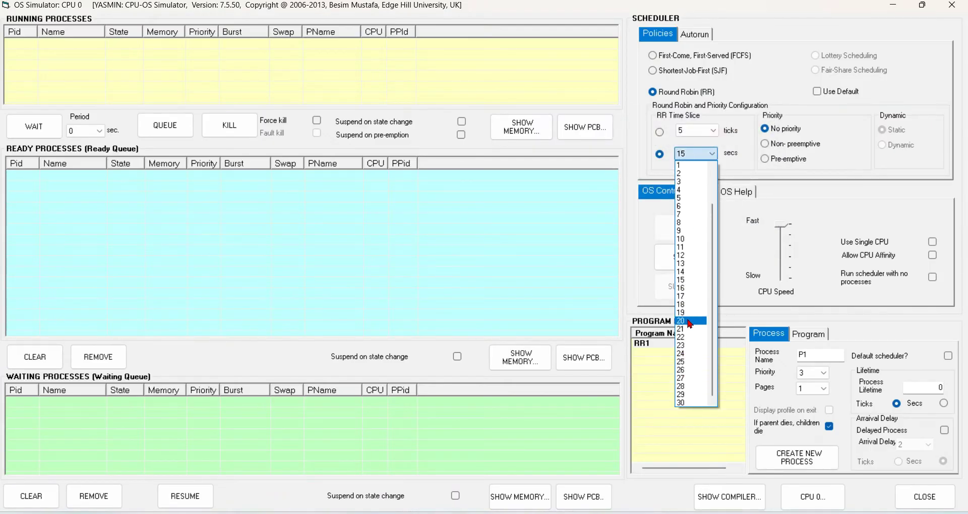
Step: Set a 20-second time slice and create P1, delayed P2 (delay 1) and delayed P3 (delay 2)
left_click(689, 323)
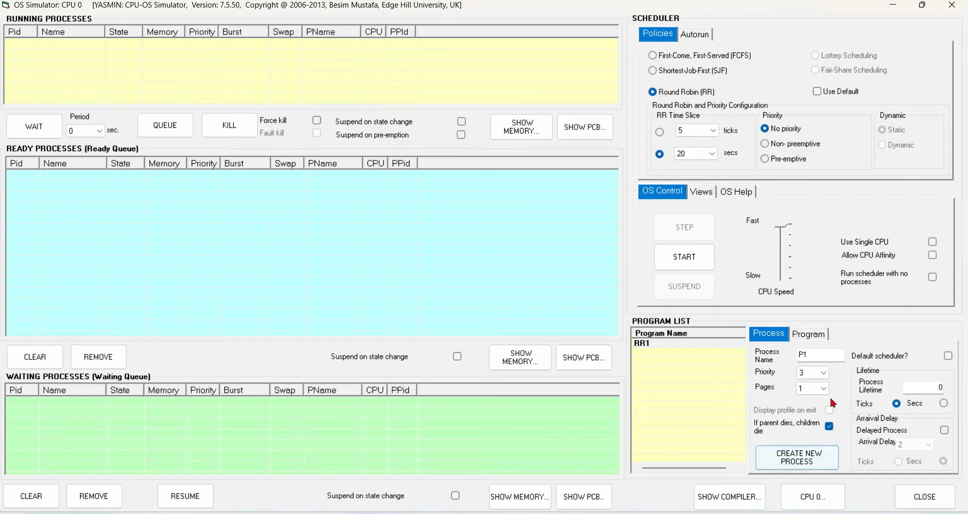
left_click(828, 459)
left_click(944, 430)
left_click(920, 445)
left_click(913, 197)
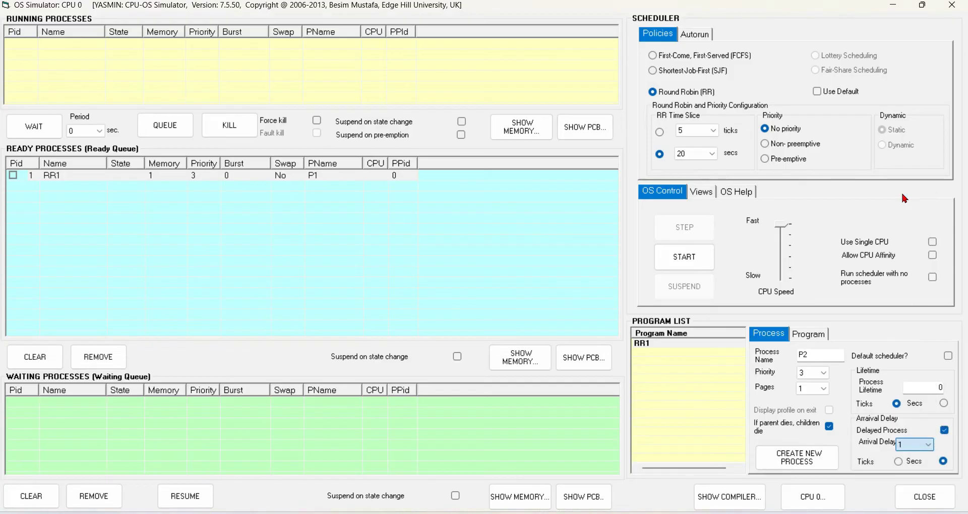
left_click(797, 458)
left_click(923, 446)
left_click(913, 208)
left_click(796, 457)
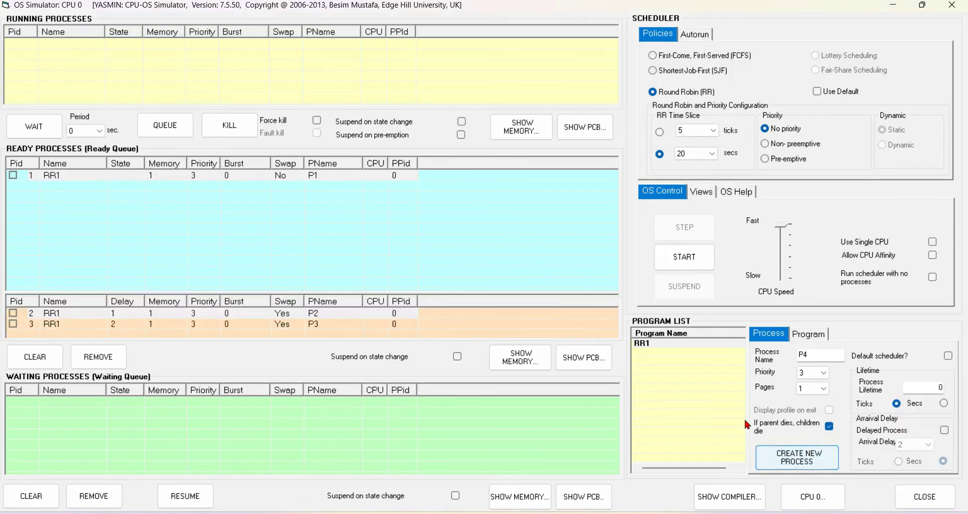
mouse_move(277, 235)
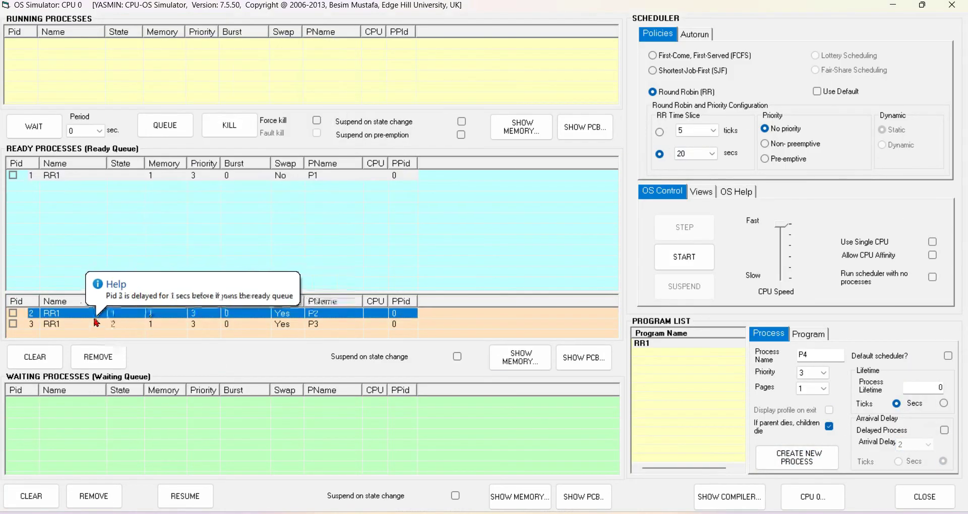
Step: Run the three processes and check the process states view before closing it
left_click(687, 258)
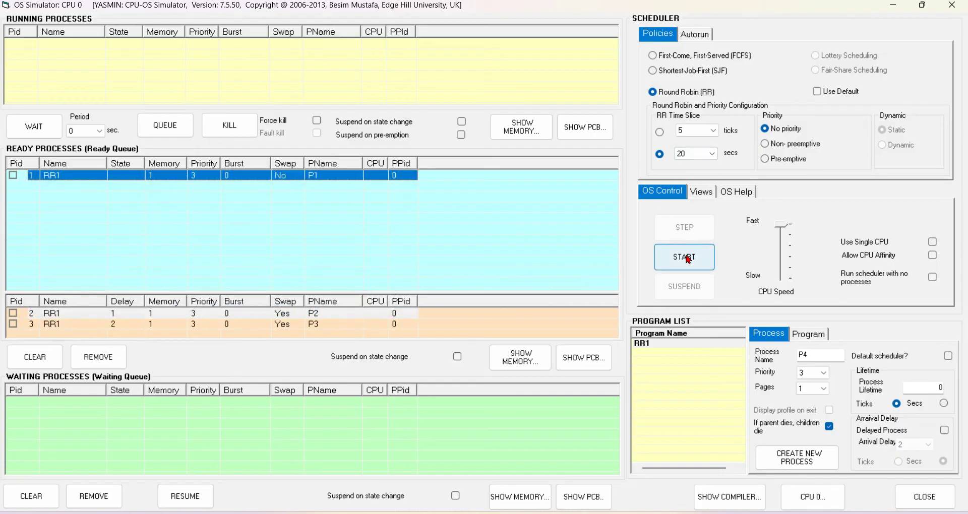
left_click(701, 191)
left_click(706, 226)
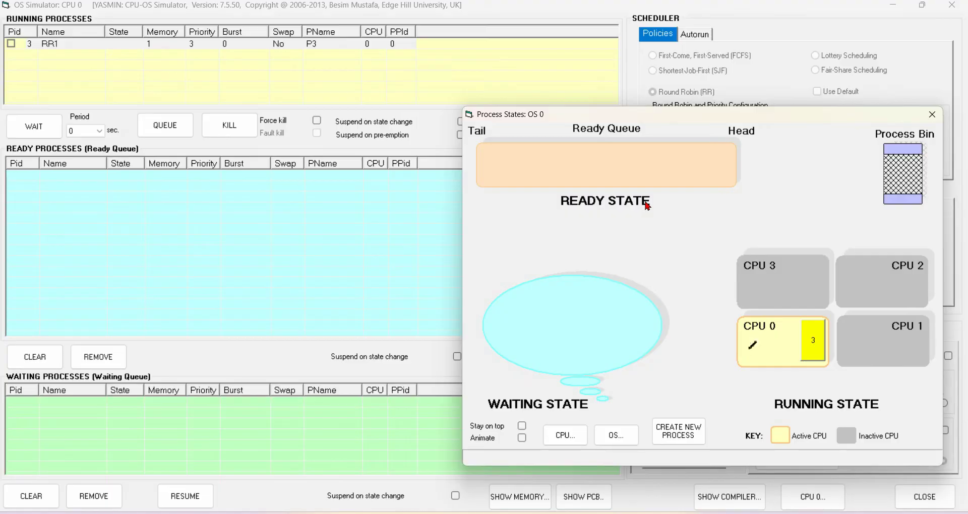
left_click(933, 114)
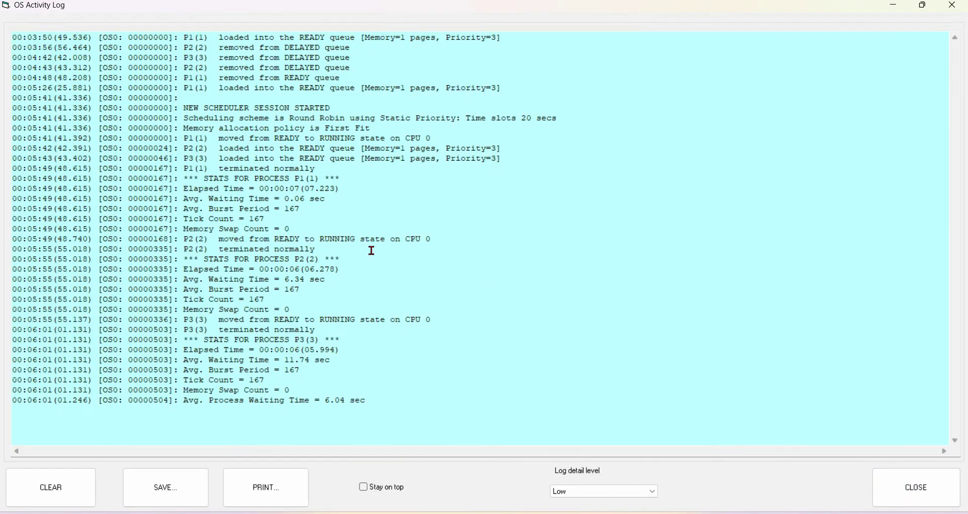
Step: Highlight the 20-second time slot line, P1–P3 statistics and the 6.04 sec average wait, then close the log
left_click_drag(192, 107, 551, 114)
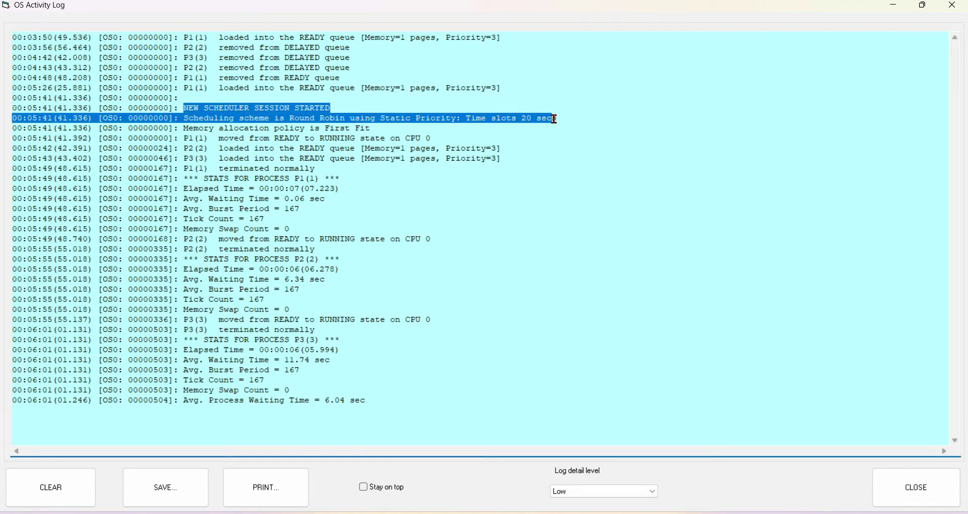
left_click(528, 135)
left_click_drag(185, 180, 310, 214)
left_click_drag(185, 249, 303, 291)
left_click_drag(185, 339, 306, 392)
left_click_drag(185, 401, 373, 402)
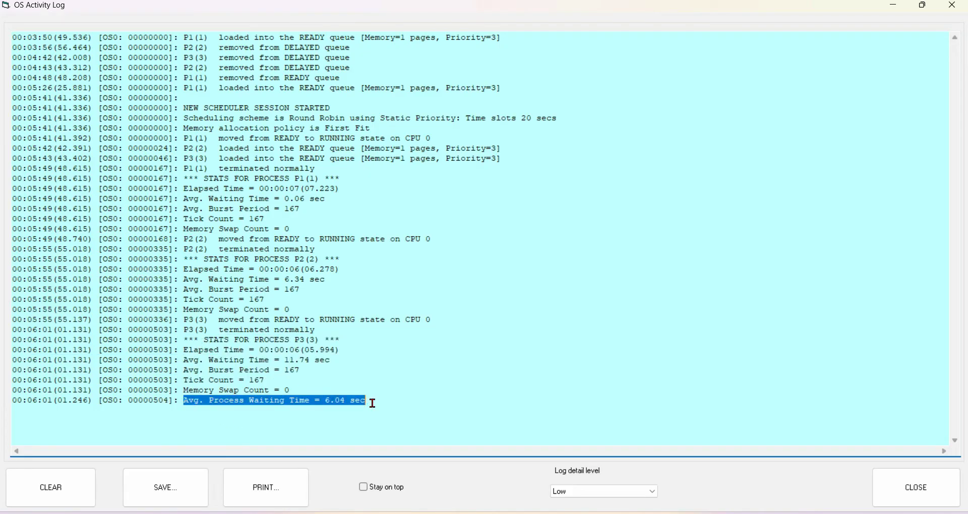
left_click(374, 402)
left_click(895, 490)
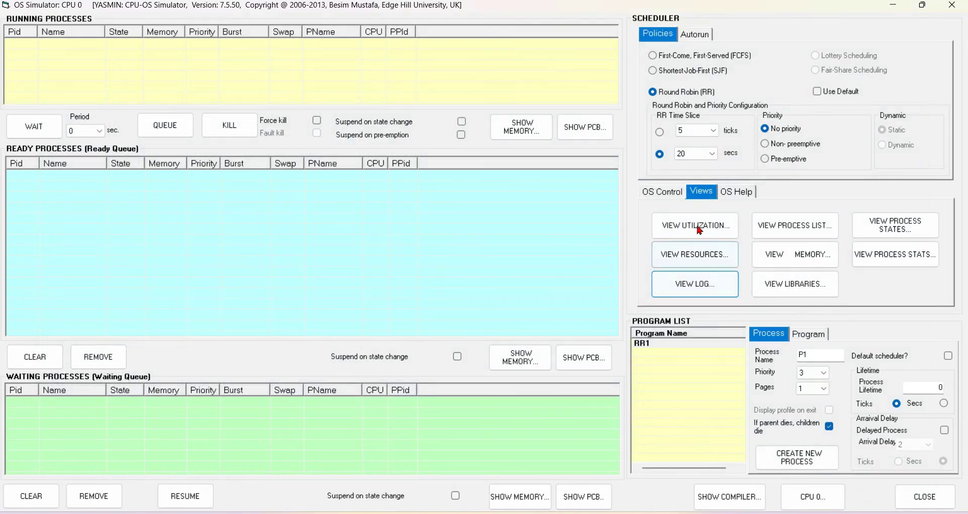
Step: Set a 25-second time slice and create P1, delayed P2 (delay 1) and delayed P3 (delay 2)
left_click(691, 154)
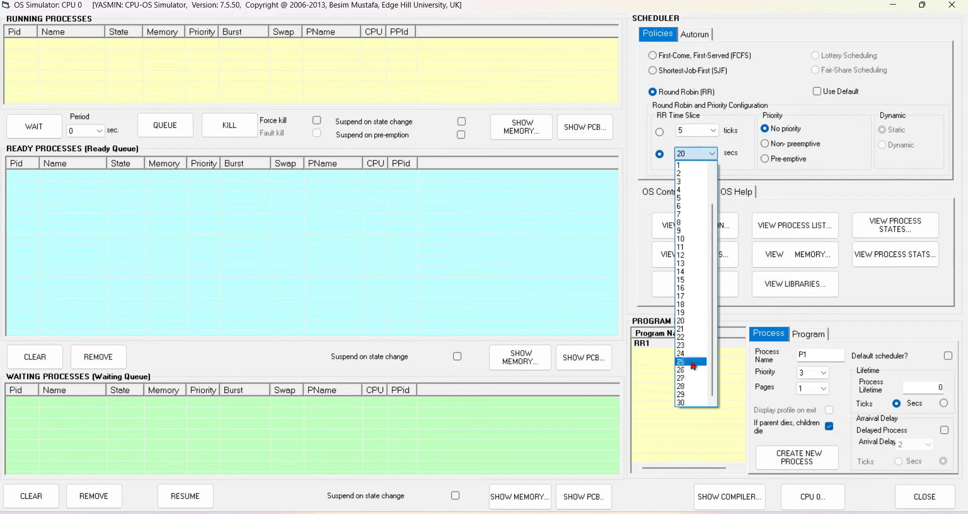
left_click(681, 362)
left_click(837, 451)
left_click(945, 430)
left_click(927, 444)
left_click(910, 197)
left_click(806, 459)
left_click(928, 444)
left_click(911, 206)
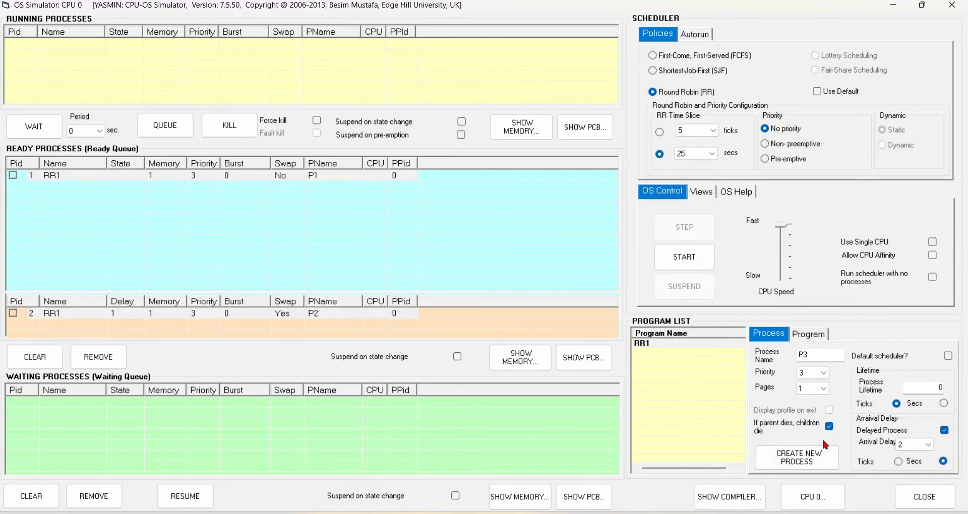
left_click(796, 458)
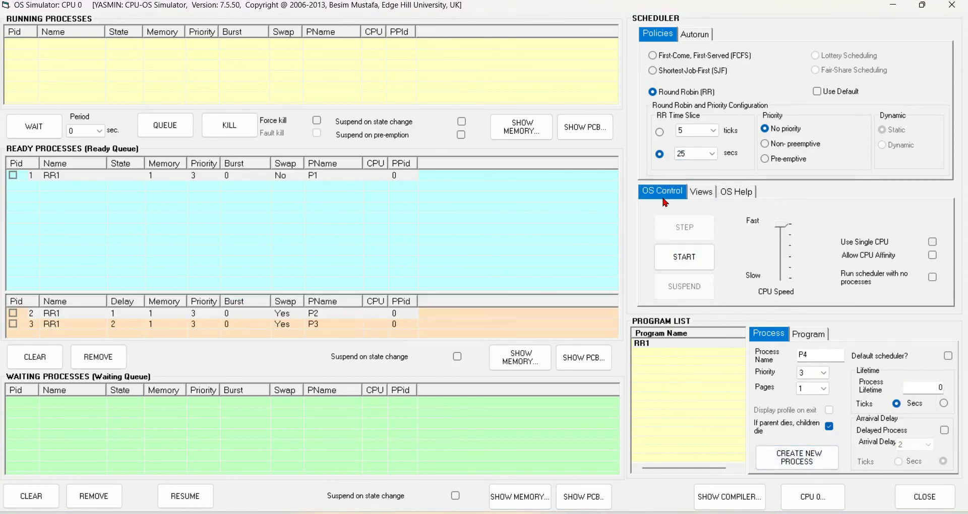
Step: Run the three processes, view their process states, and open the OS activity log
left_click(684, 257)
left_click(701, 192)
left_click(894, 223)
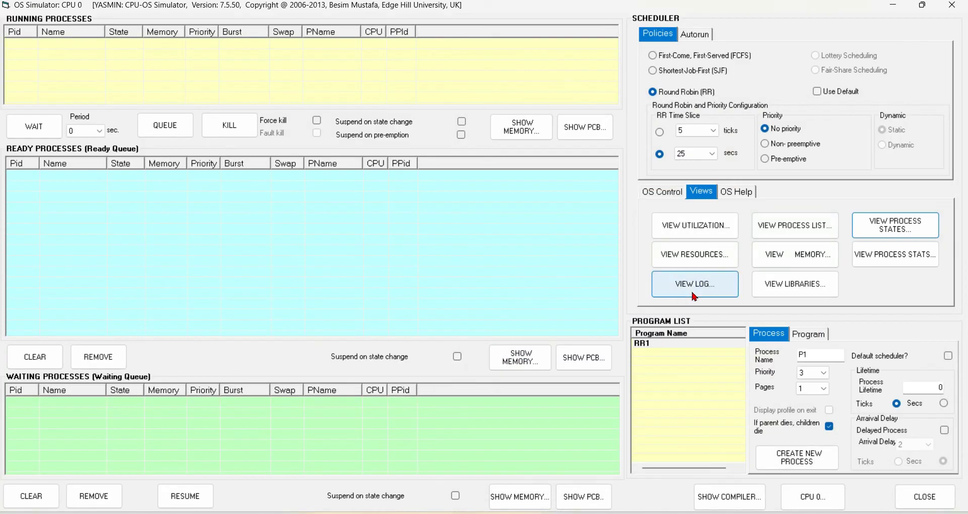
left_click(691, 292)
scroll(297, 202, "down", 10)
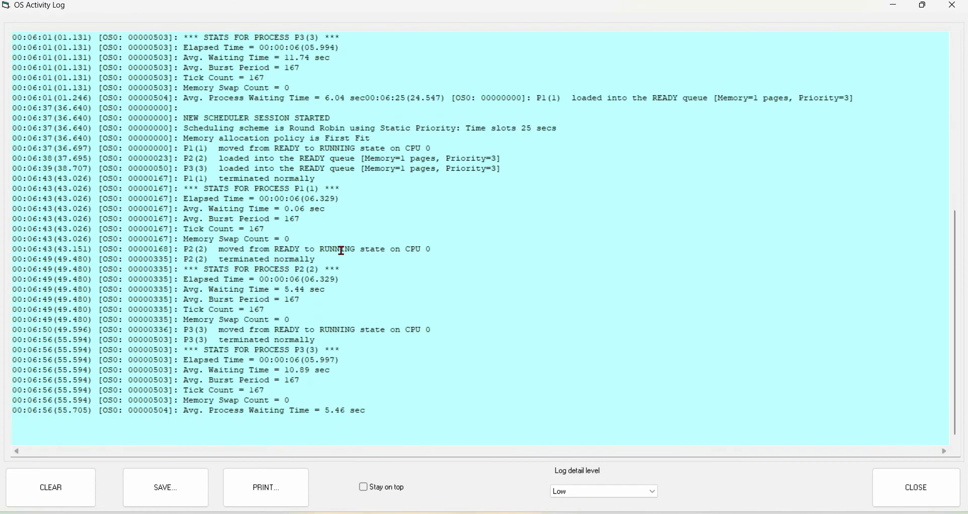
Step: Highlight the 25-second session line, P1–P3 statistics and the 5.46 sec average wait, then clear and close the log
left_click_drag(186, 117, 348, 119)
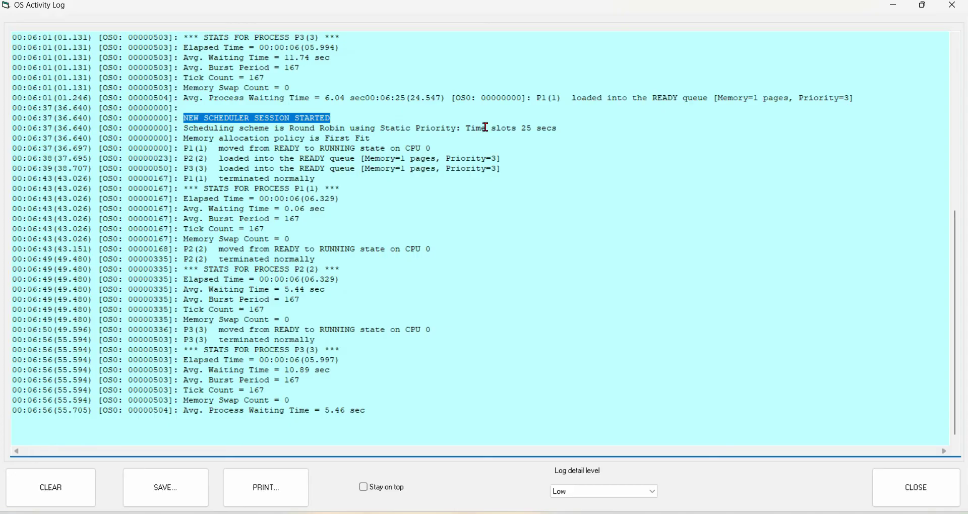
left_click_drag(492, 128, 560, 128)
left_click_drag(185, 188, 315, 231)
left_click_drag(185, 270, 314, 305)
left_click_drag(184, 350, 333, 403)
left_click_drag(184, 411, 391, 411)
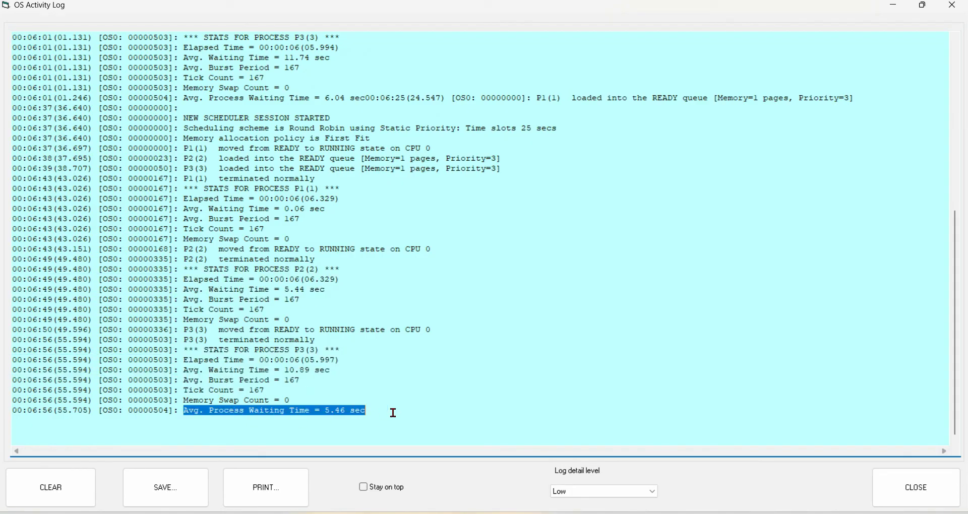
left_click(65, 491)
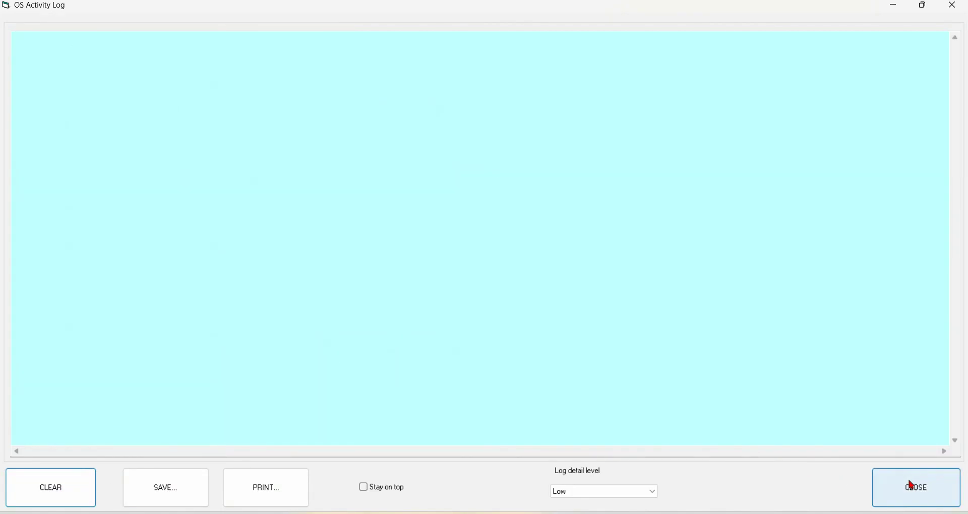
left_click(911, 487)
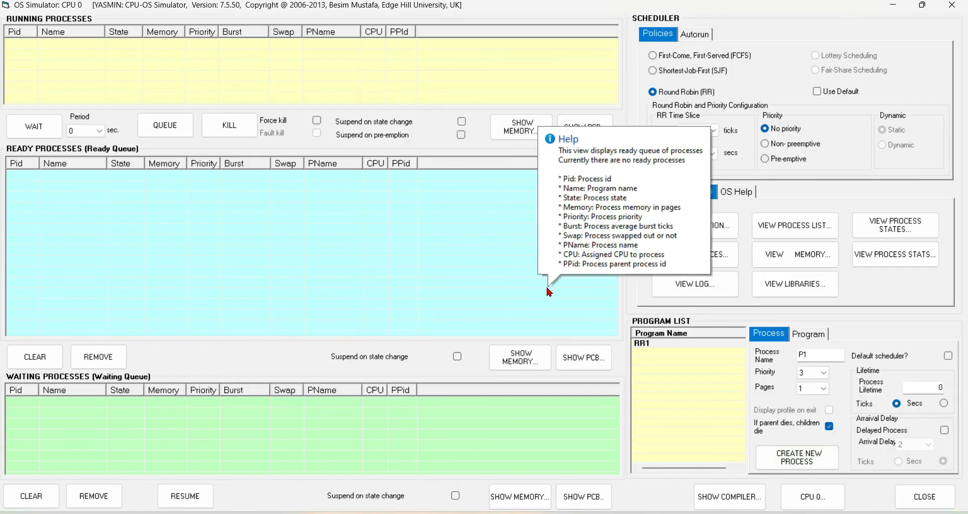